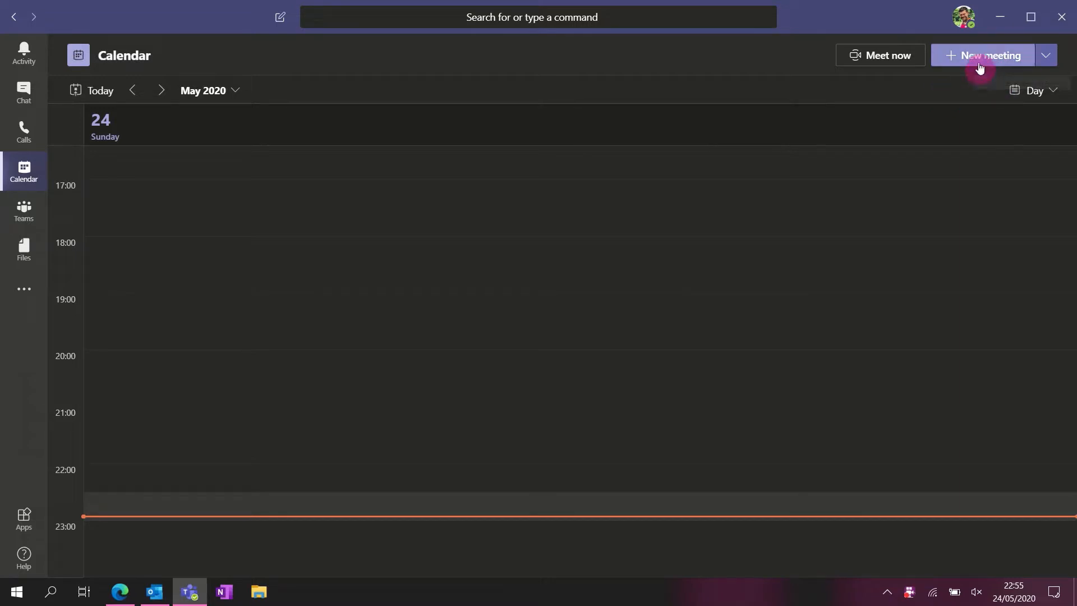
- Create a new live event from the calendar and title it "Virtual CEO Townhall"
click(1052, 62)
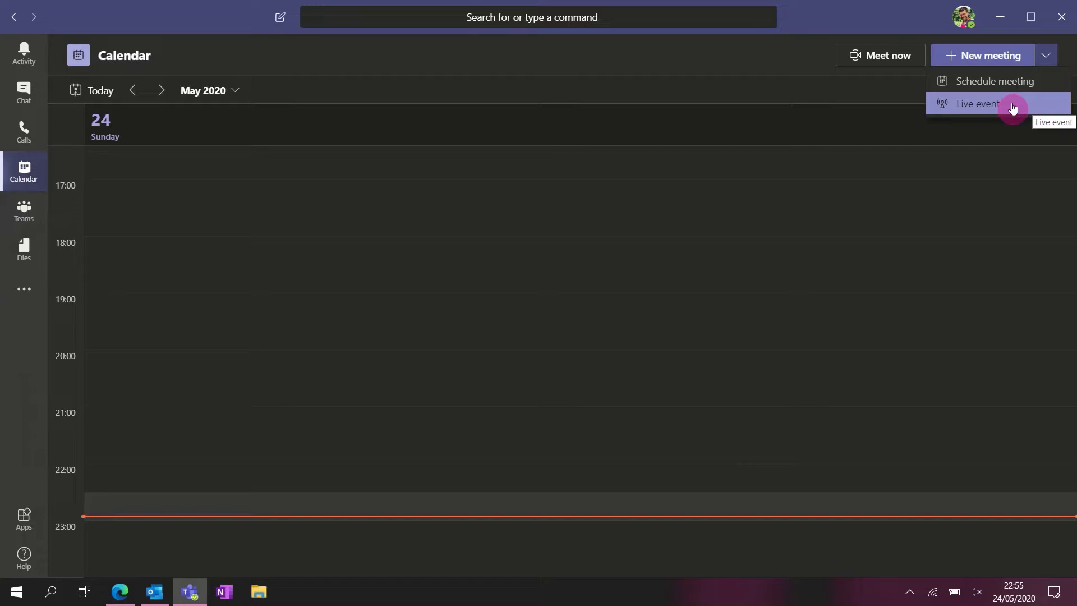
click(1012, 108)
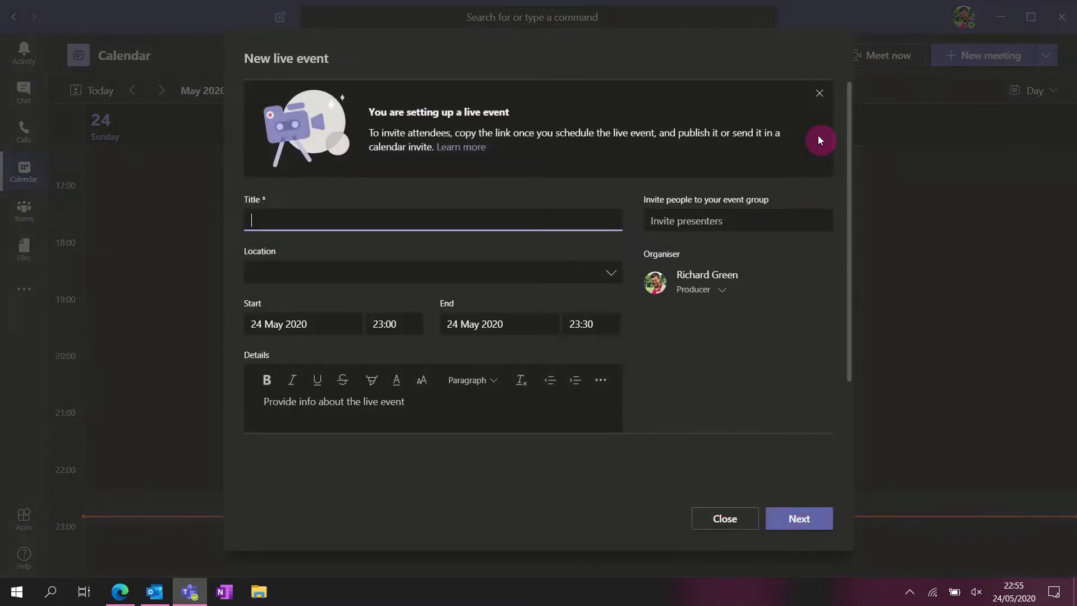
click(819, 93)
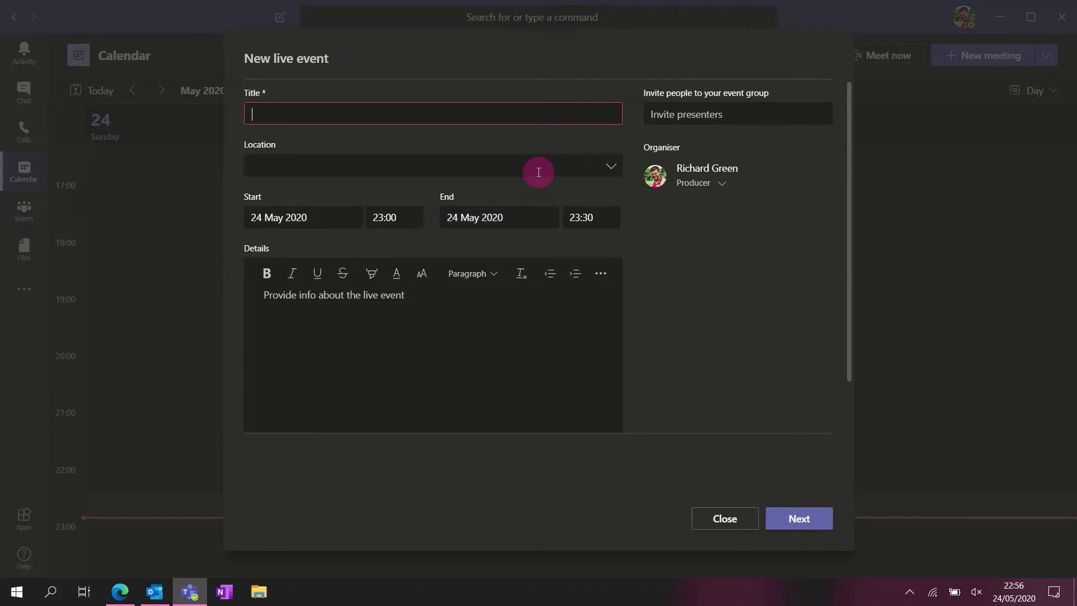
text(Virtual)
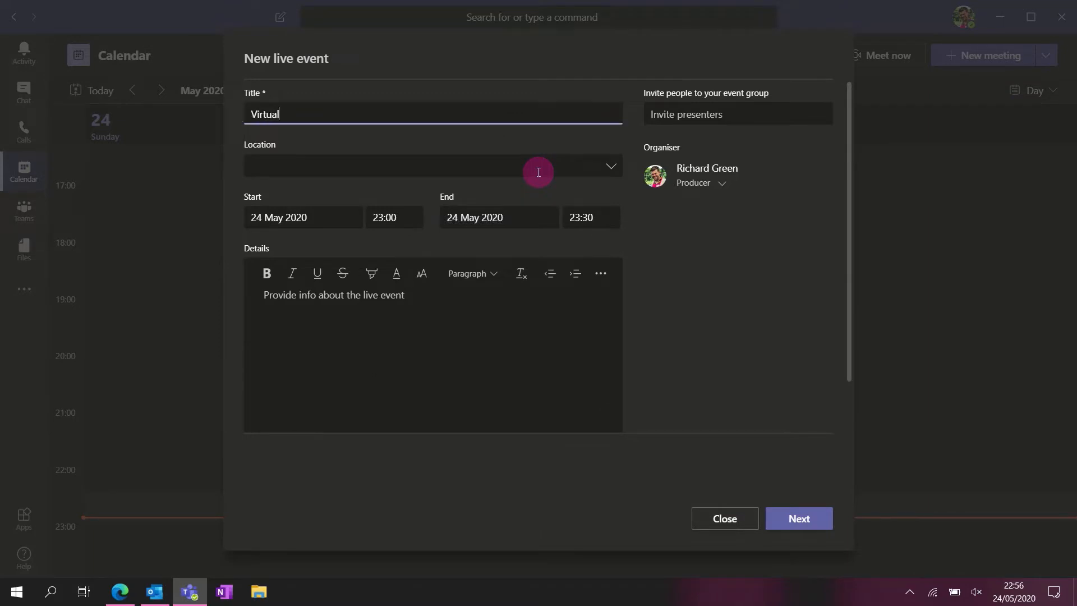
text( CEO Townhall)
- Set the event's location to "Online" and enter the details "CEO will provide a company update to us all."
click(538, 172)
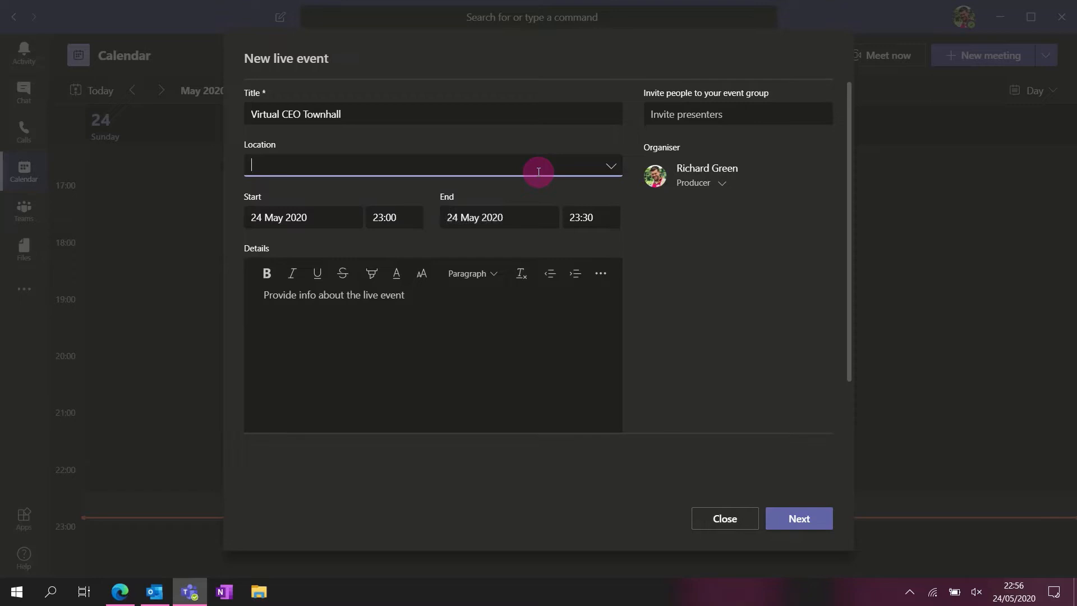
text(Online)
click(700, 281)
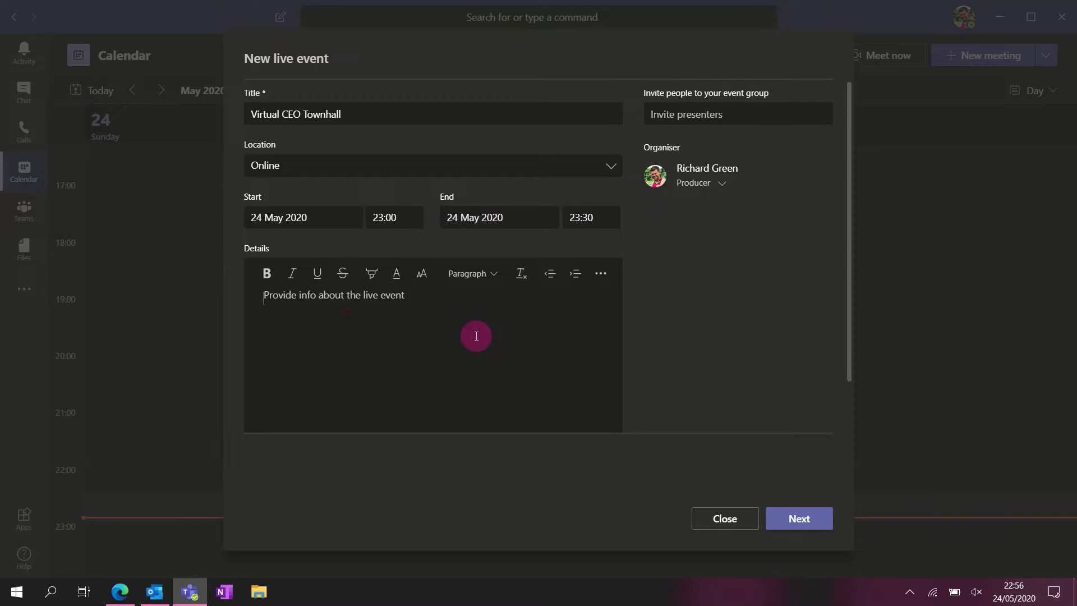
text(CEO will )
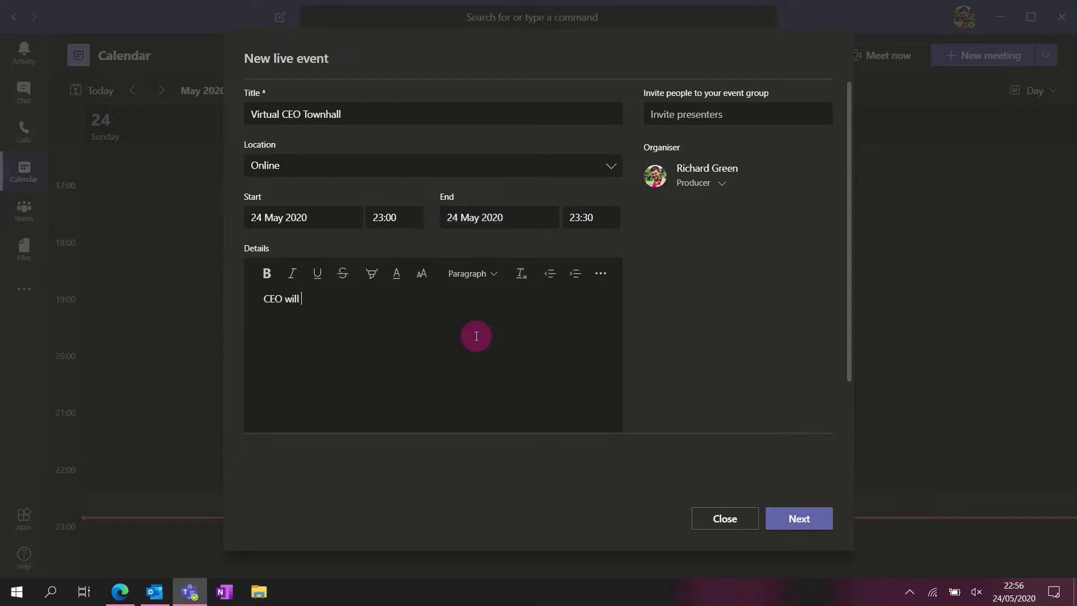
text(provide a company update)
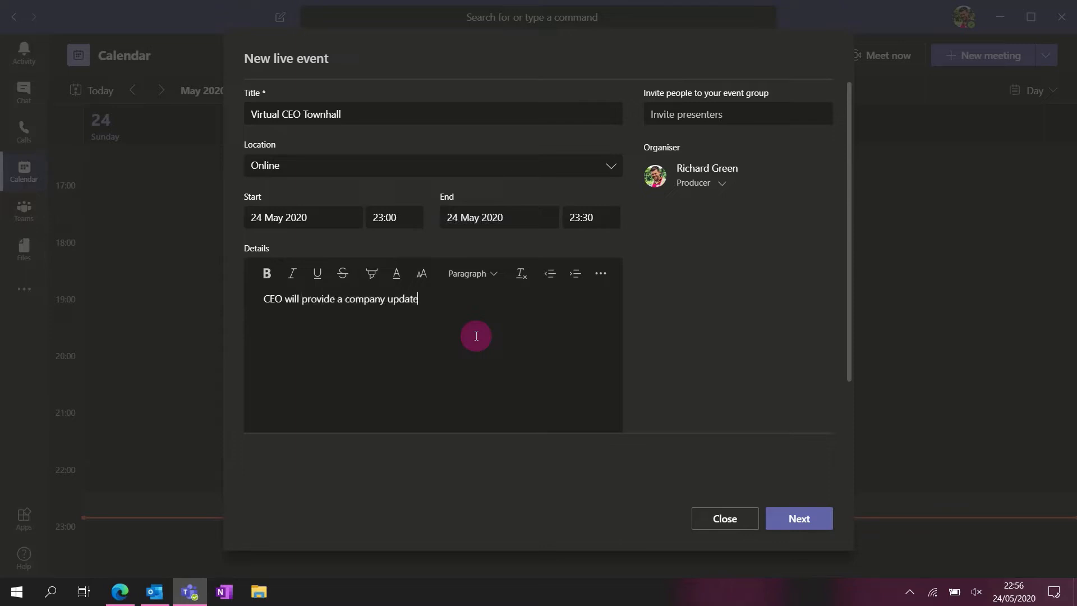
text( to us all.)
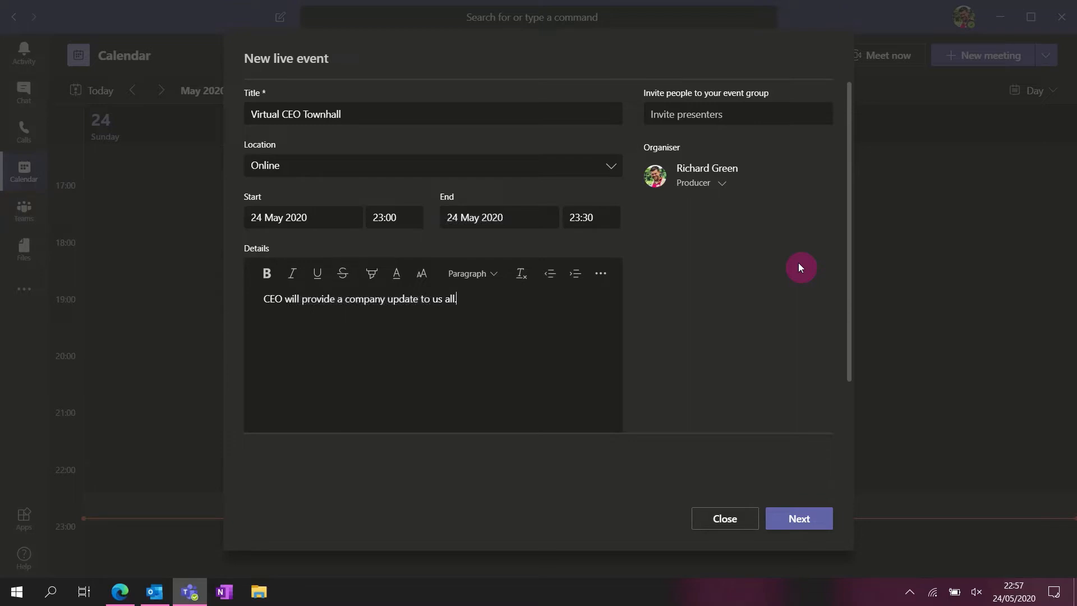
- Choose Producer as the organiser's role and continue to the live event's permission and production settings
click(725, 187)
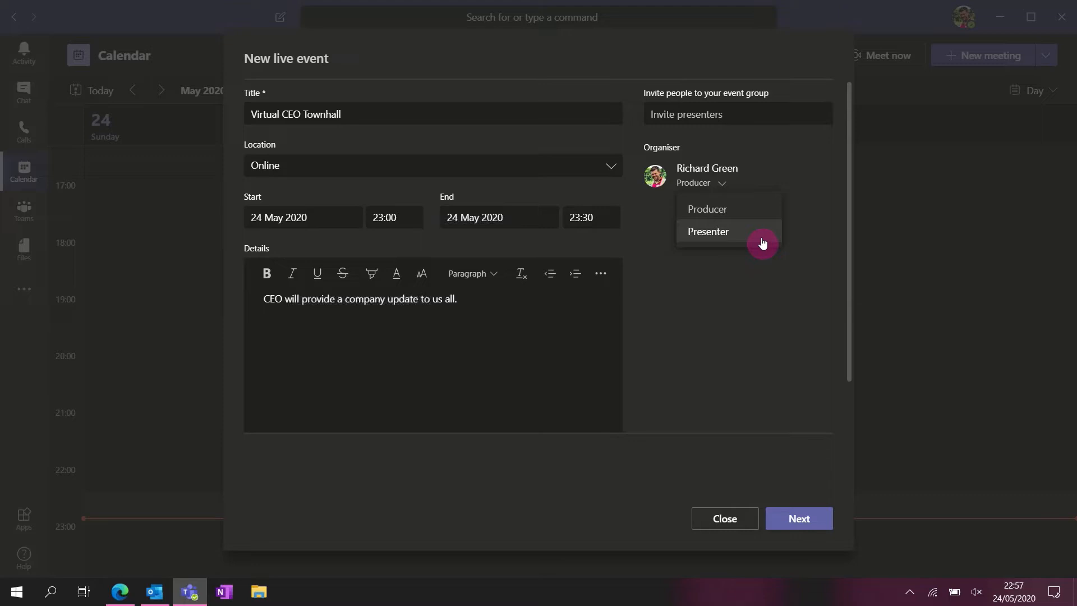
click(718, 211)
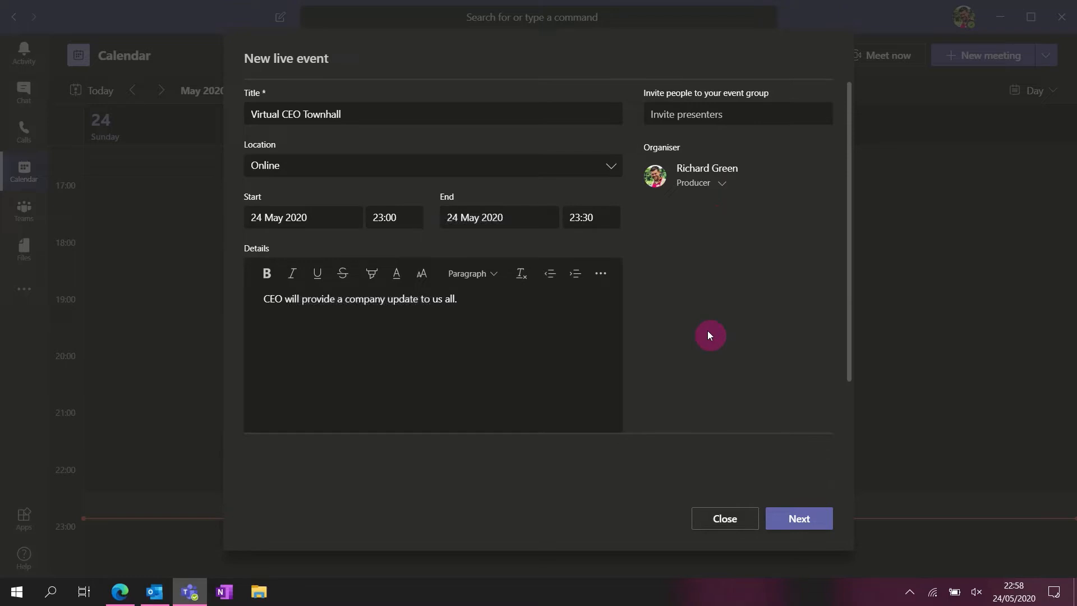
click(799, 518)
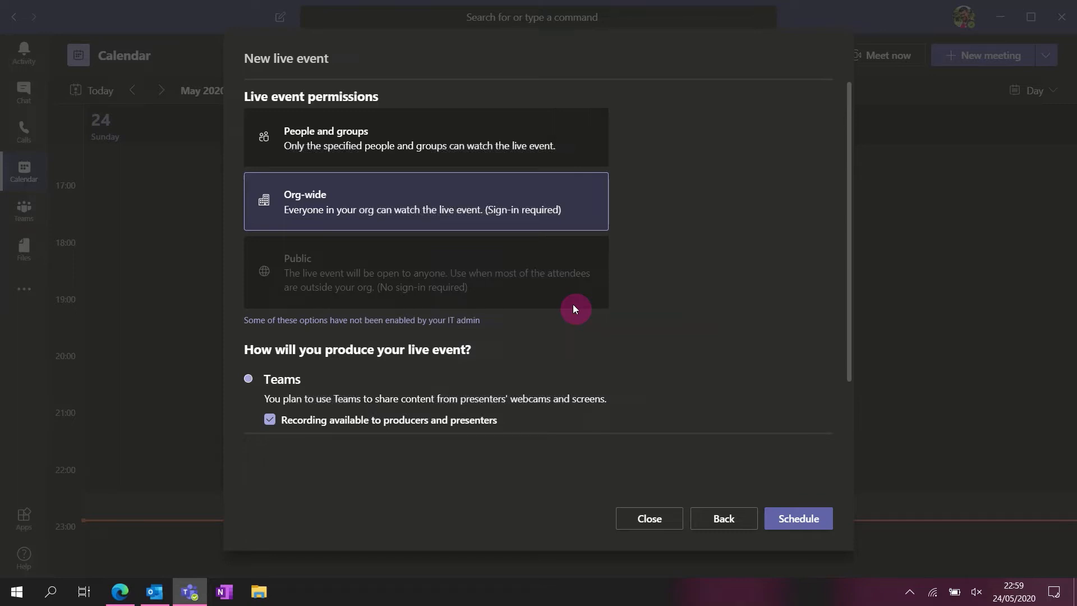
- Examine the live event's production options, including the caption spoken languages and the available translation languages
scroll(628, 269, down, 5)
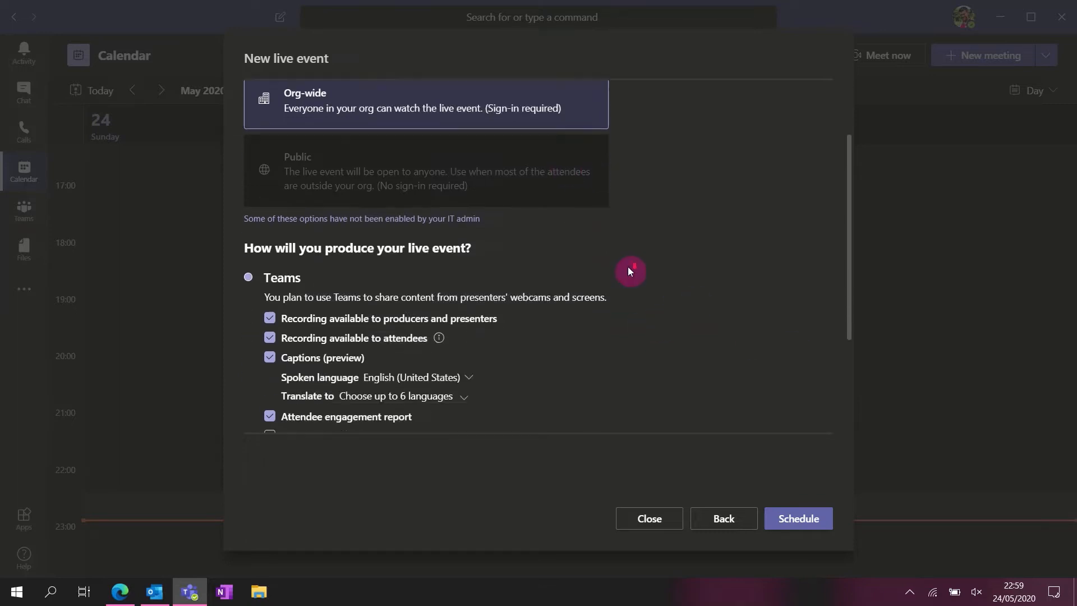
scroll(596, 252, up, 1)
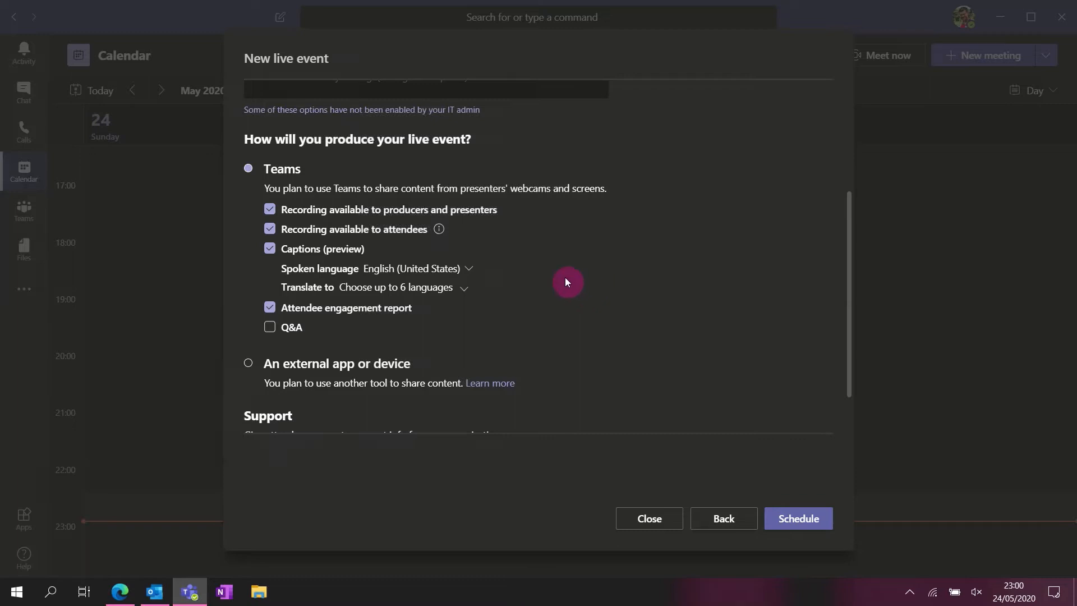
click(459, 286)
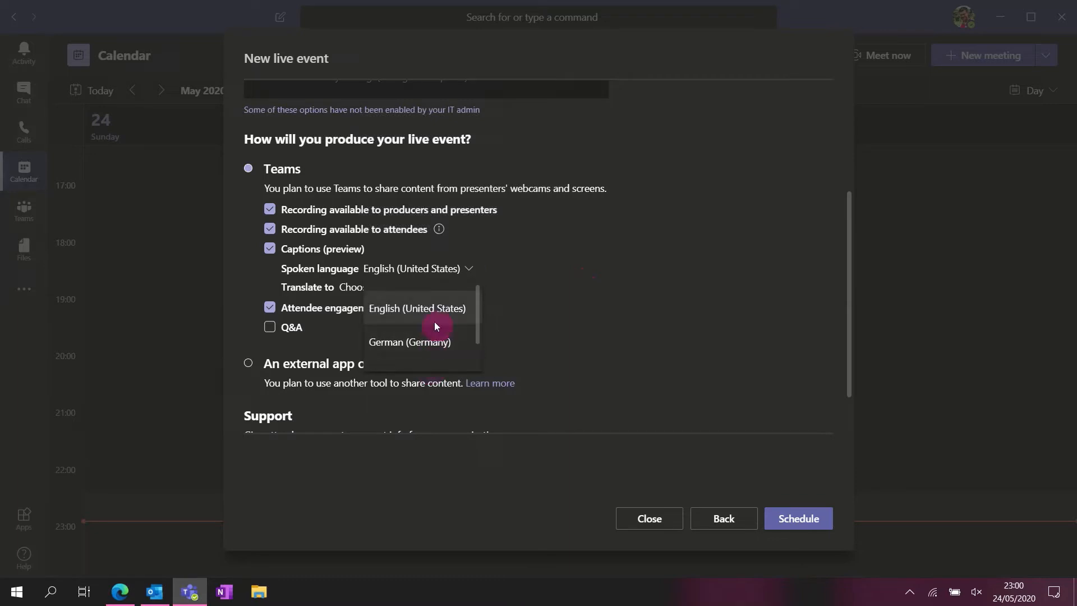
scroll(437, 317, down, 1)
scroll(440, 315, up, 1)
click(572, 317)
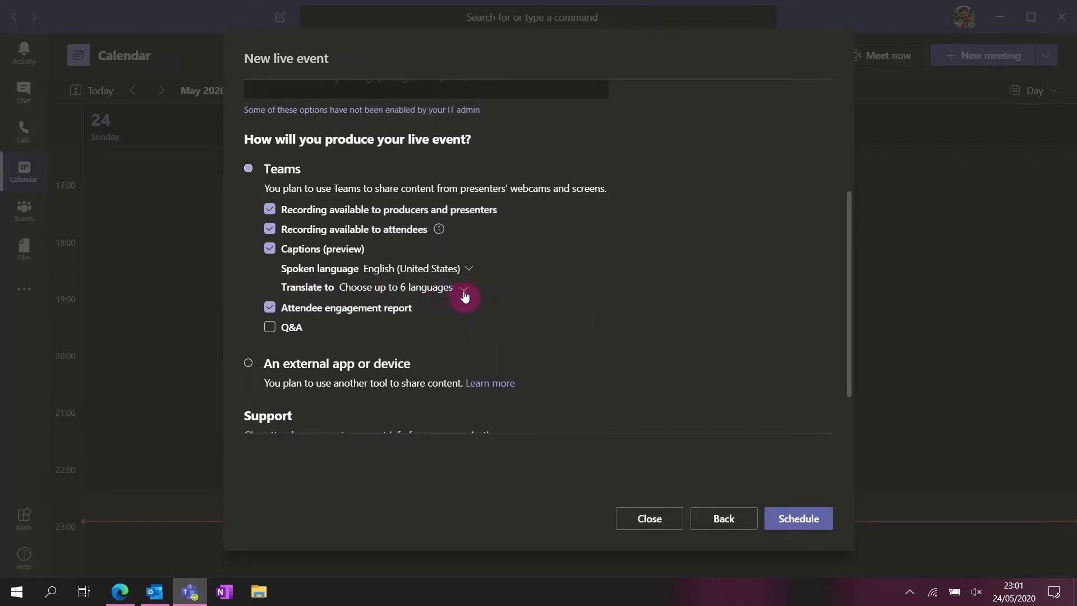
click(464, 291)
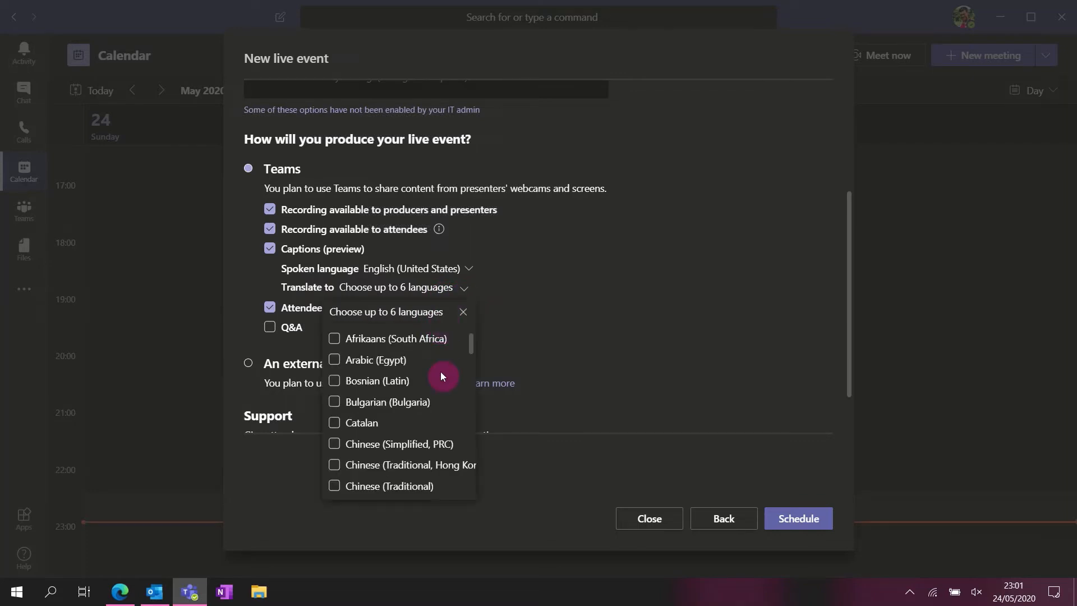
mouse_move(472, 343)
mouse_down()
mouse_move(456, 488)
mouse_move(469, 447)
mouse_move(468, 336)
mouse_up()
click(597, 308)
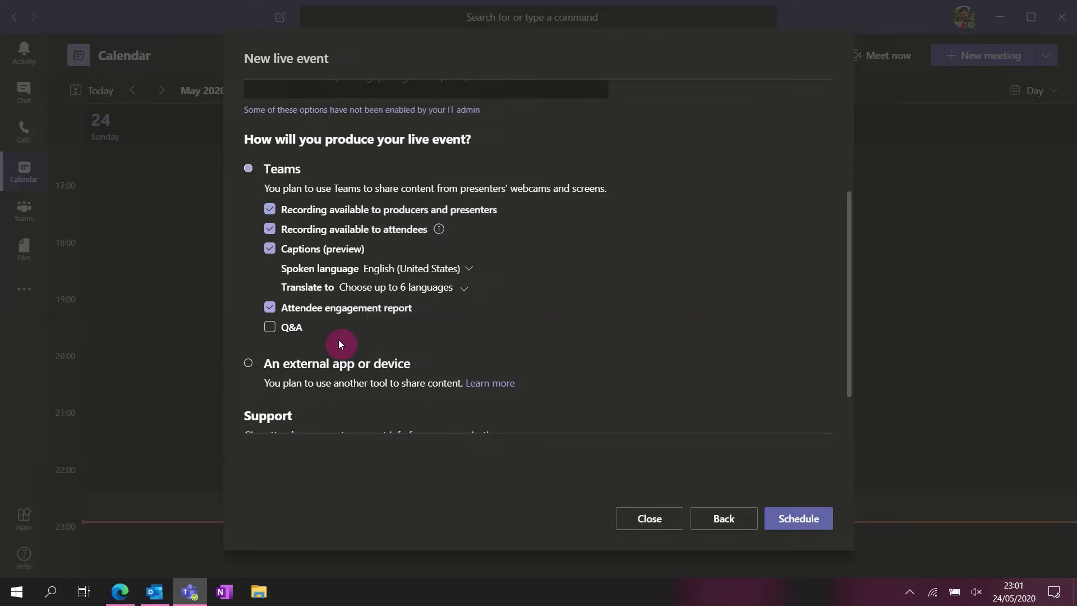
- Enable Q&A for the Teams-produced live event and schedule the event
click(270, 331)
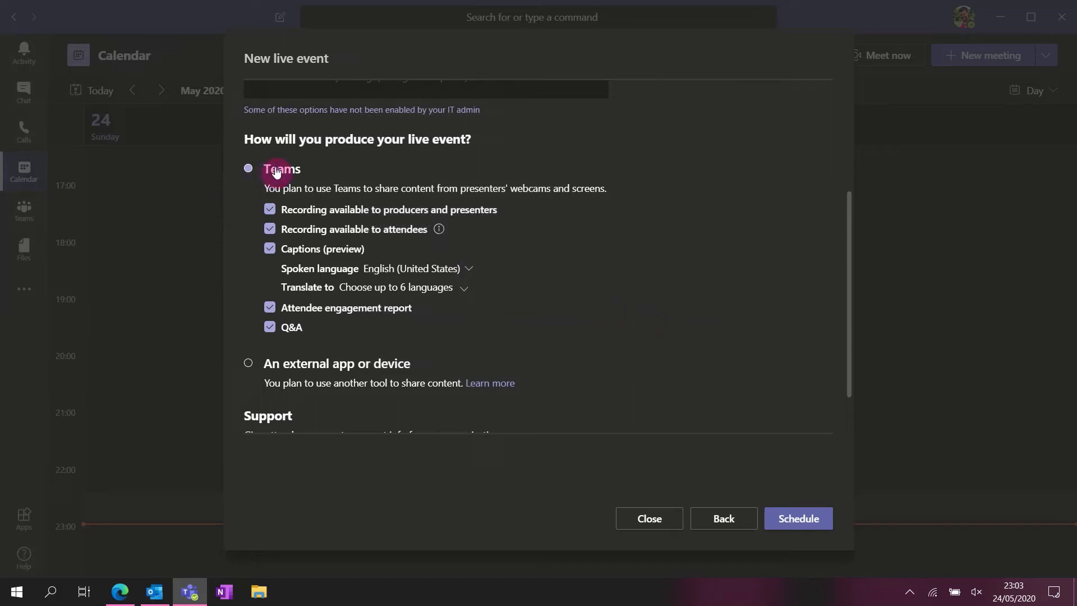
scroll(667, 268, down, 2)
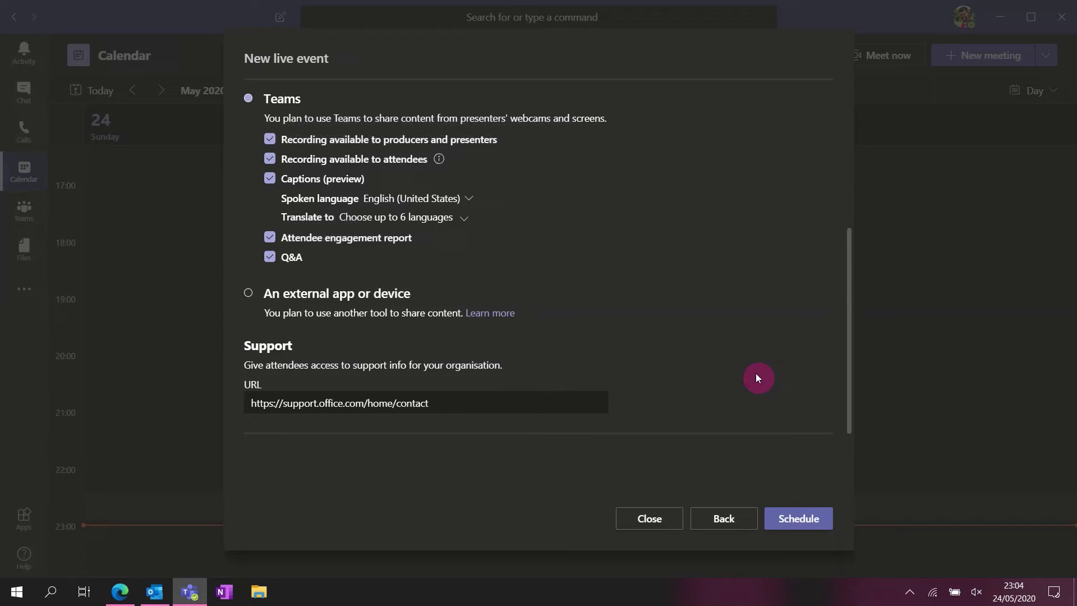
click(791, 521)
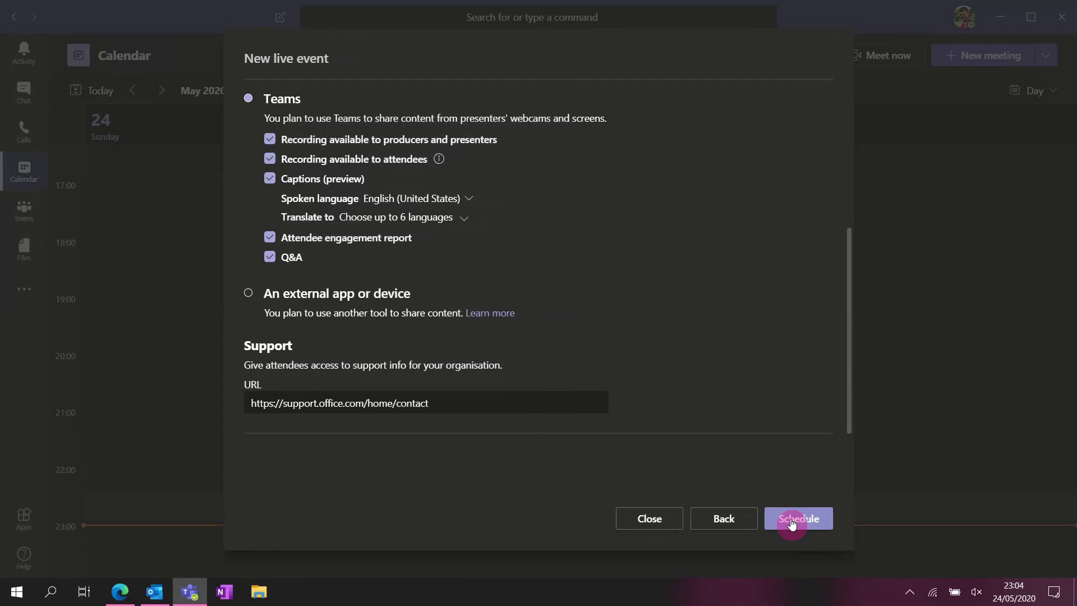
click(791, 521)
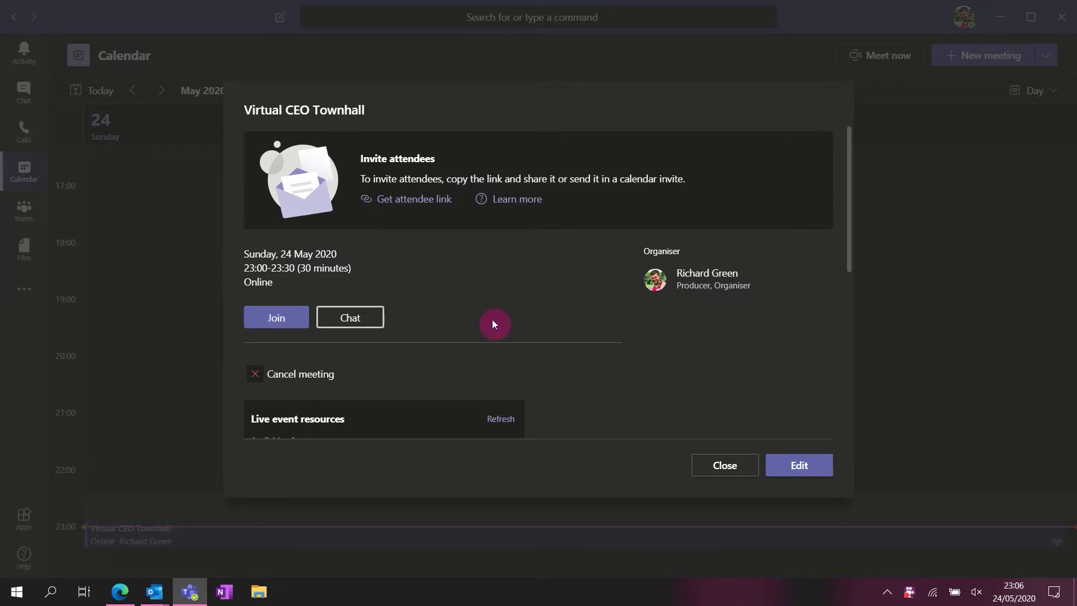
- Copy the event's attendee link, paste it into the body of a new Outlook message, and minimise the message window
click(415, 207)
click(154, 592)
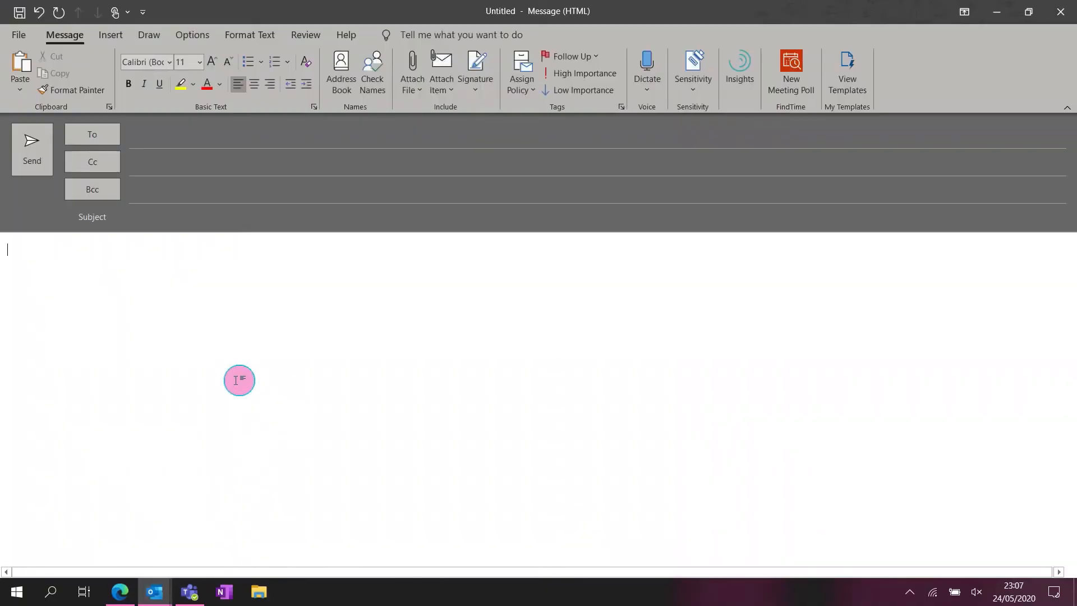
key(ctrl+v)
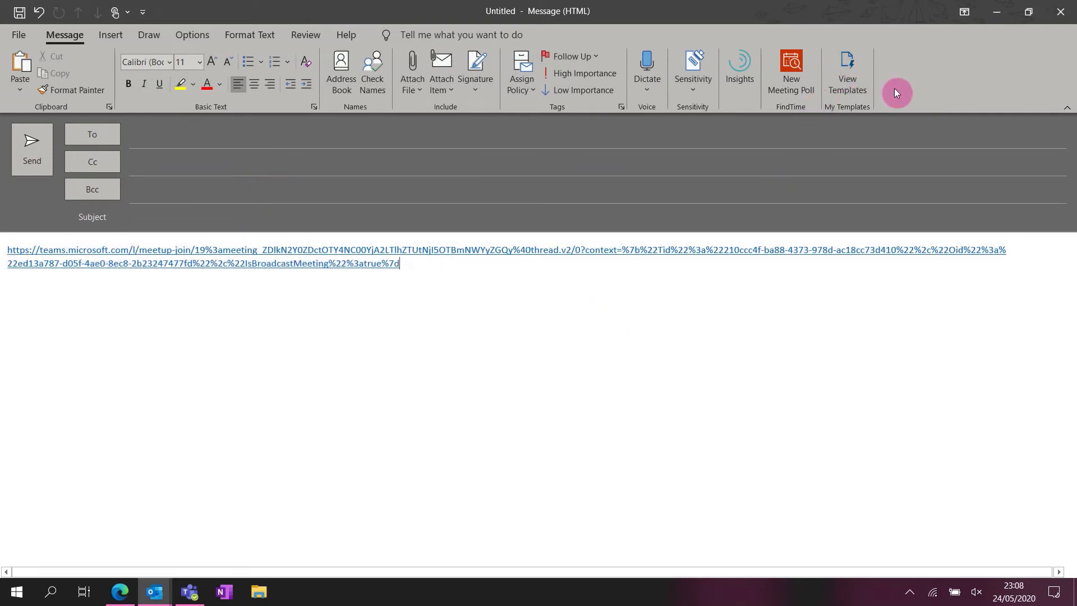
click(996, 12)
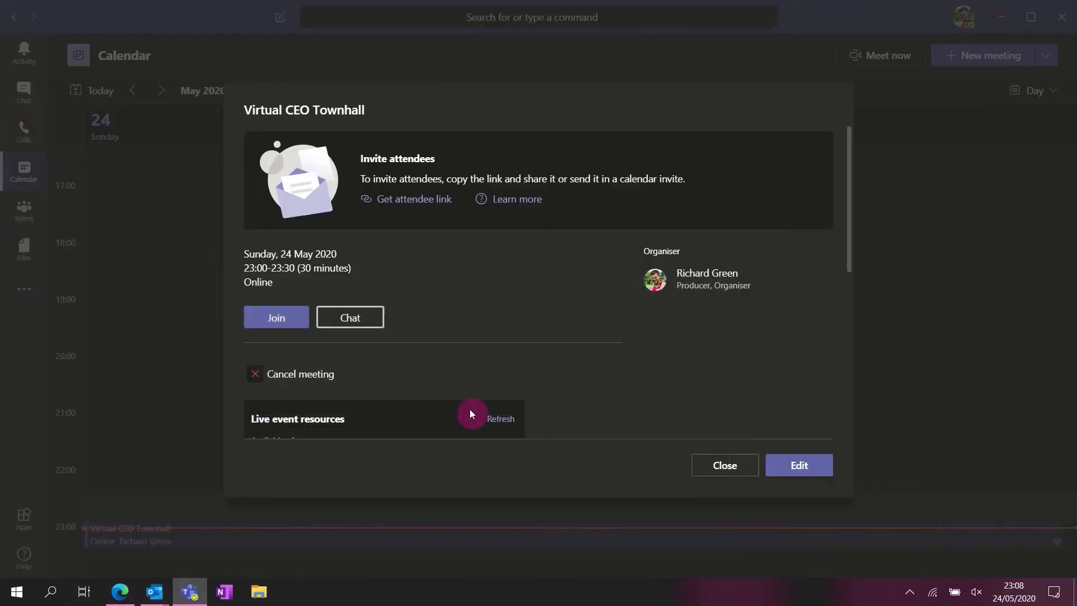
- Join the Virtual CEO Townhall event as a producer and dismiss the muted-speakers and improve-your-view notices
click(742, 474)
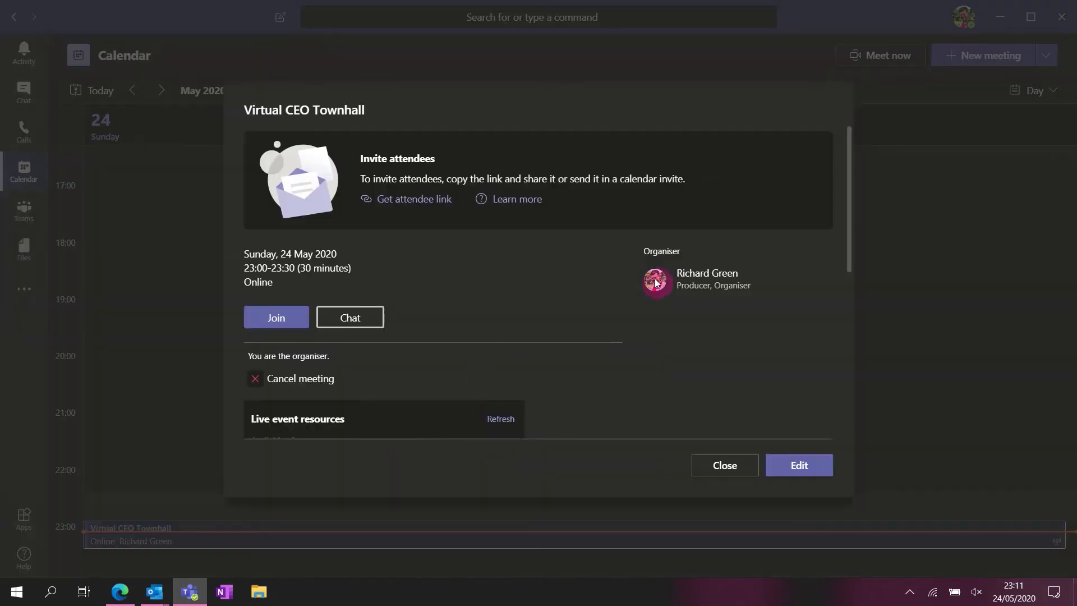
mouse_move(657, 280)
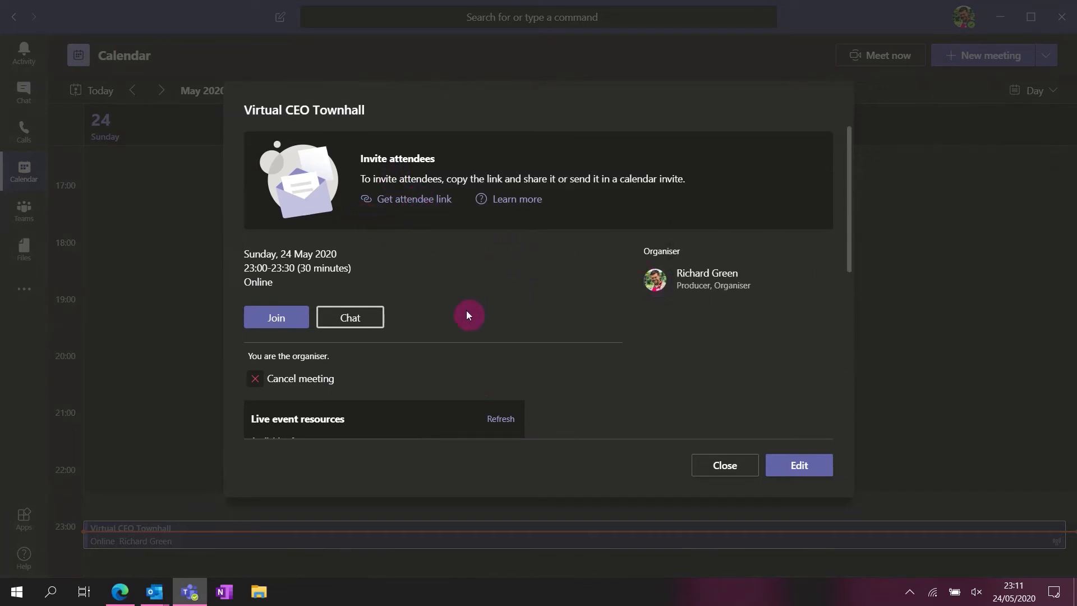
click(281, 324)
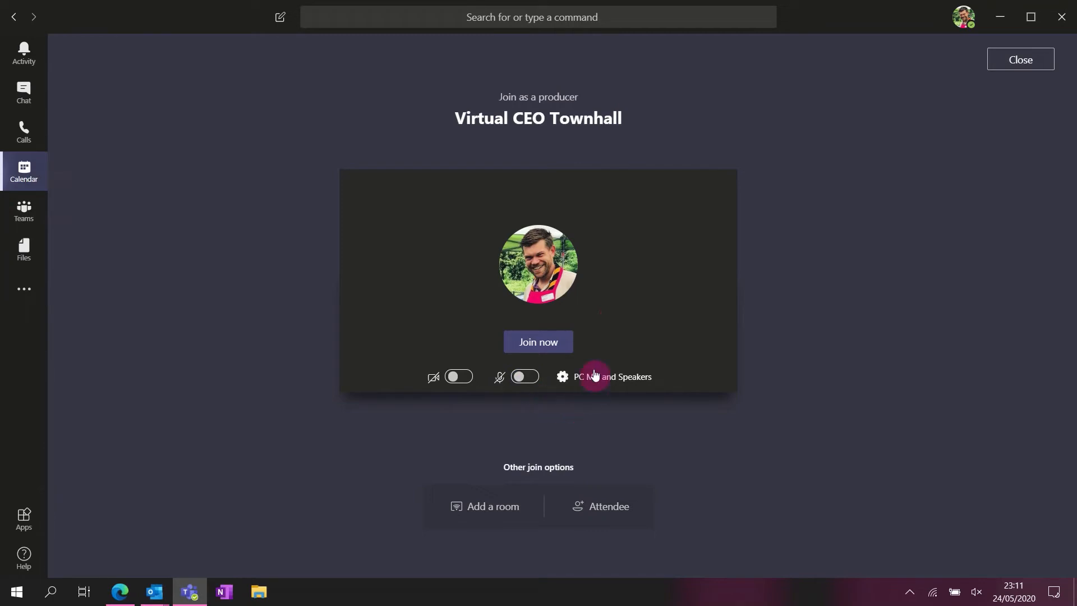
click(544, 343)
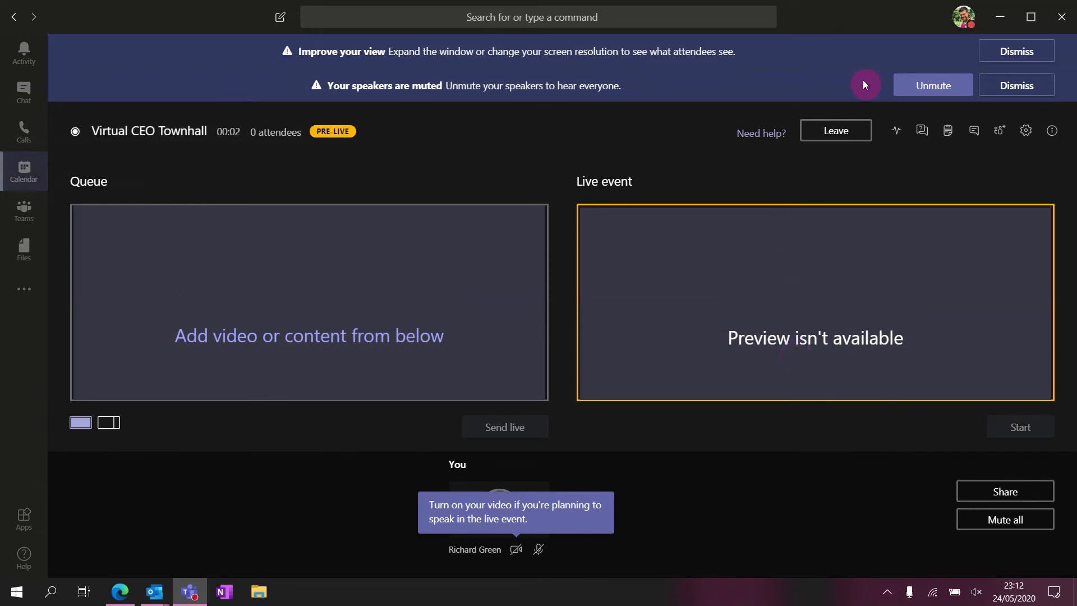
click(1015, 87)
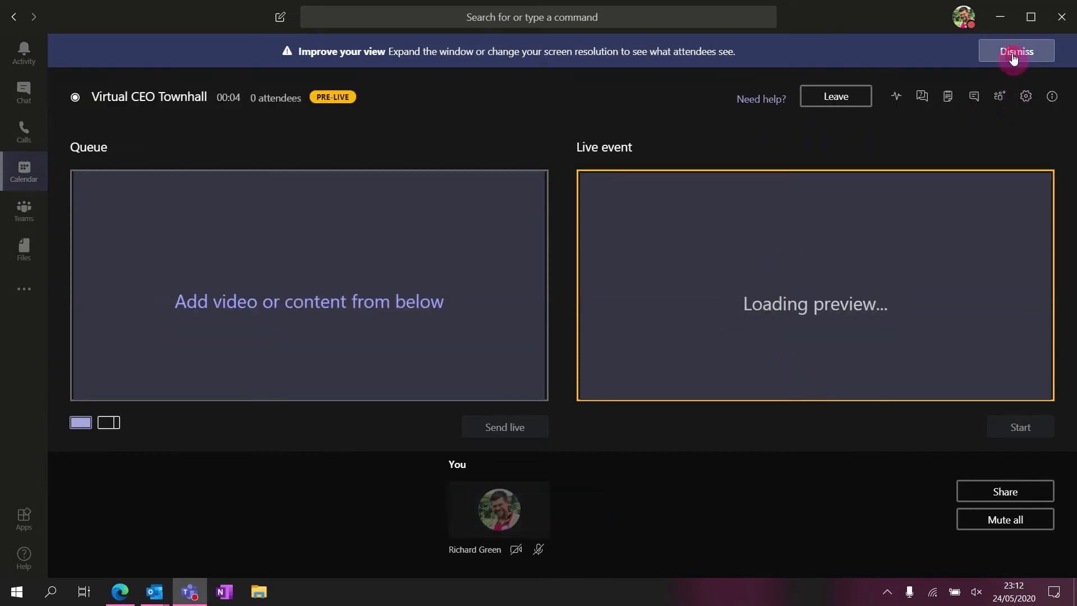
click(1015, 51)
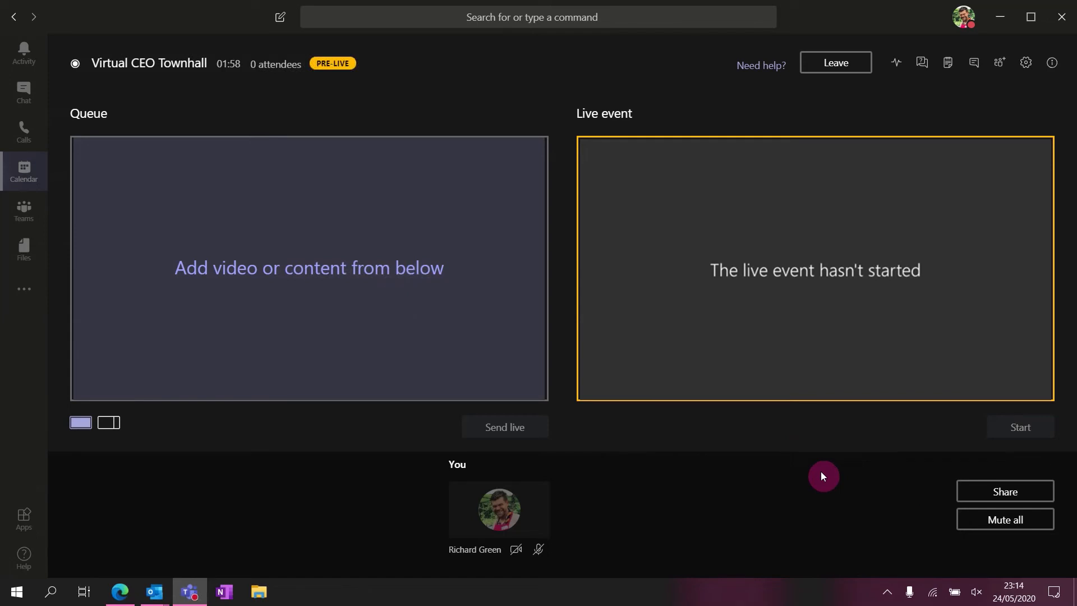
- Share the Screen 1 desktop as event content, minimise the call-in-progress window, and return to the Virtual CEO Townhall producer window
click(991, 493)
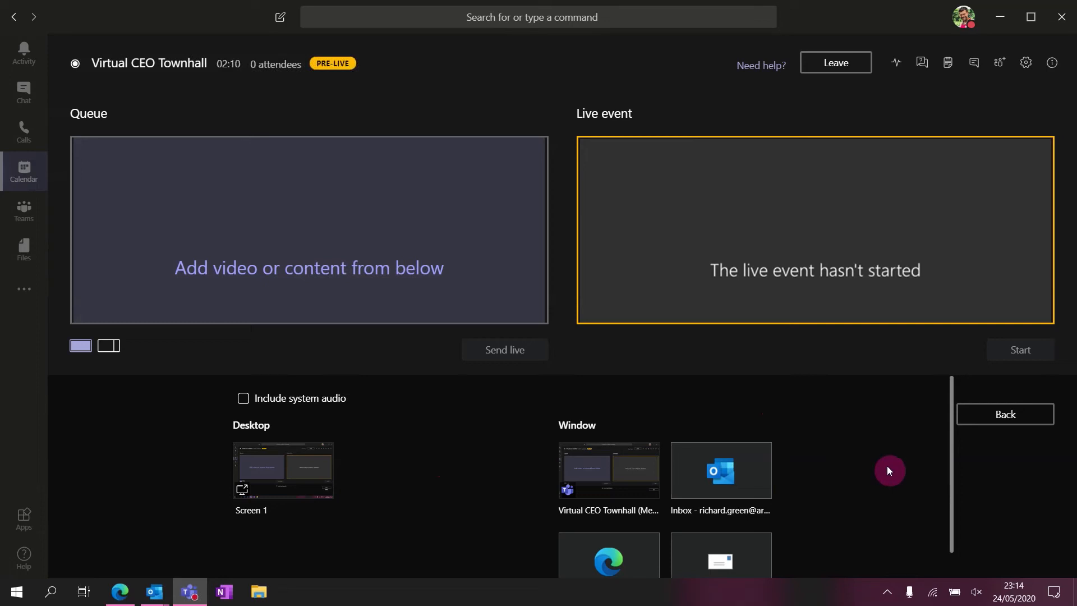
click(313, 491)
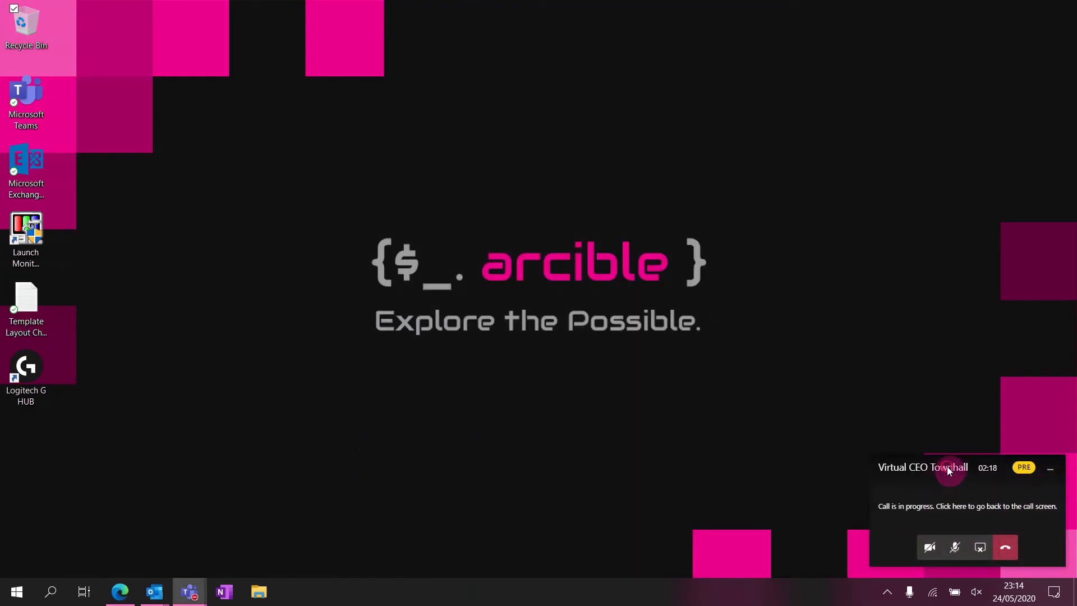
click(1052, 474)
mouse_move(202, 583)
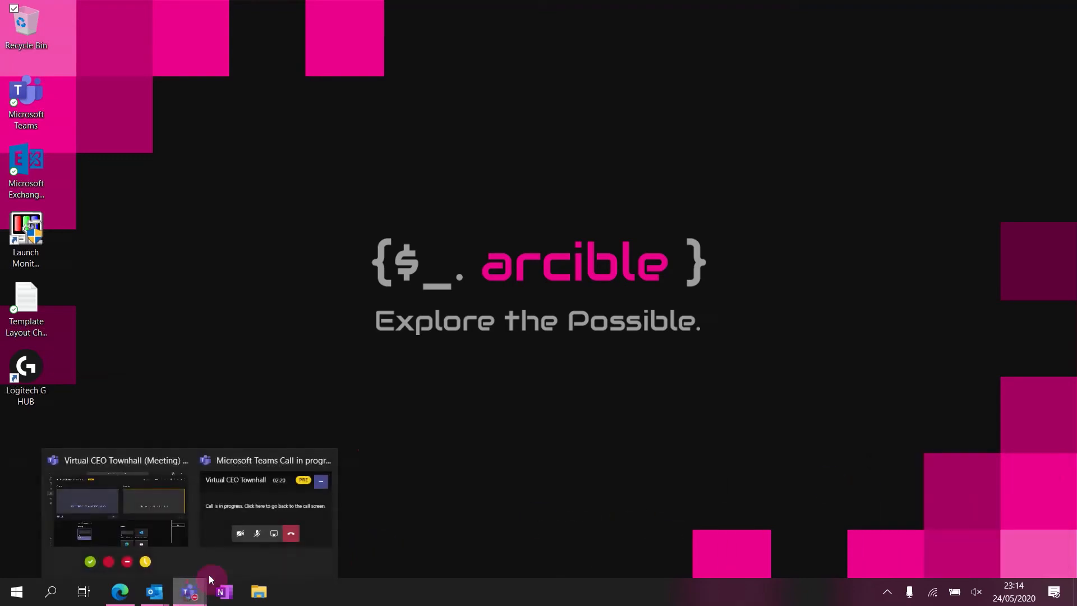
click(173, 523)
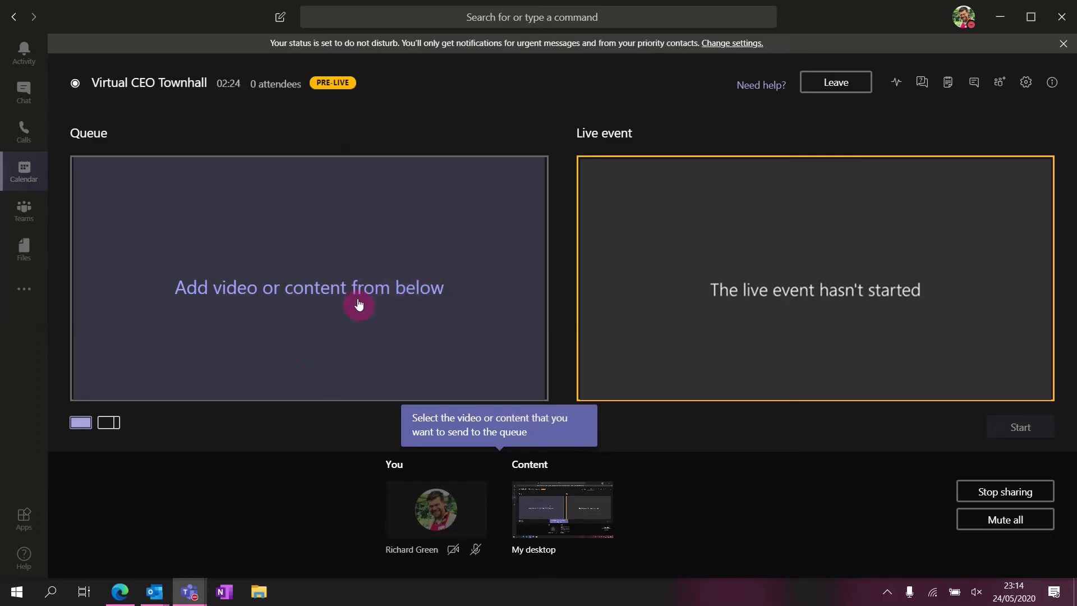
- Dismiss the content-selection hint and place the shared My desktop content in the live event queue
click(492, 424)
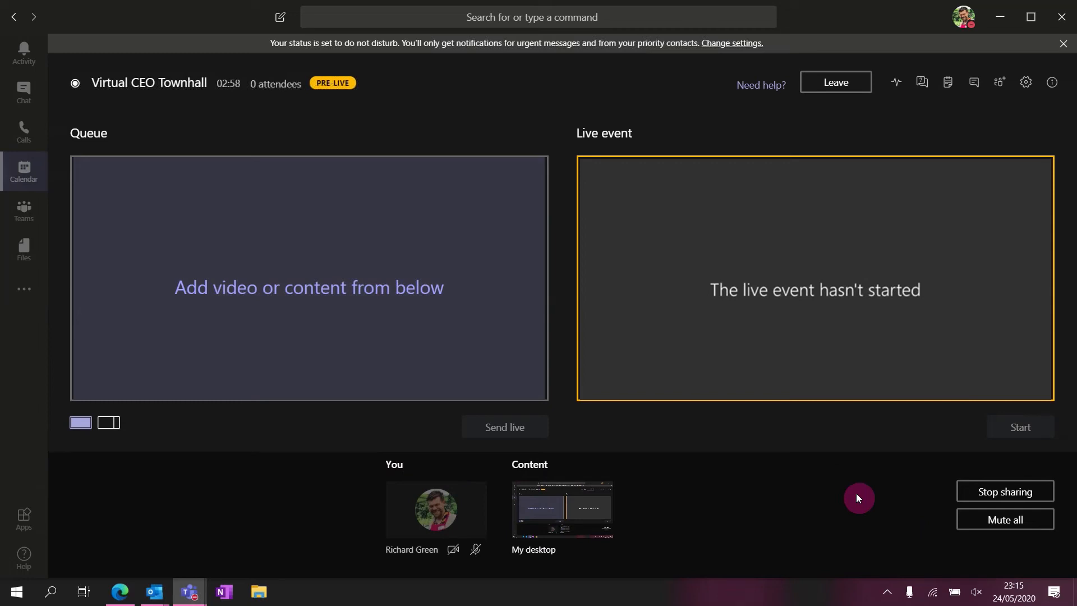
click(605, 542)
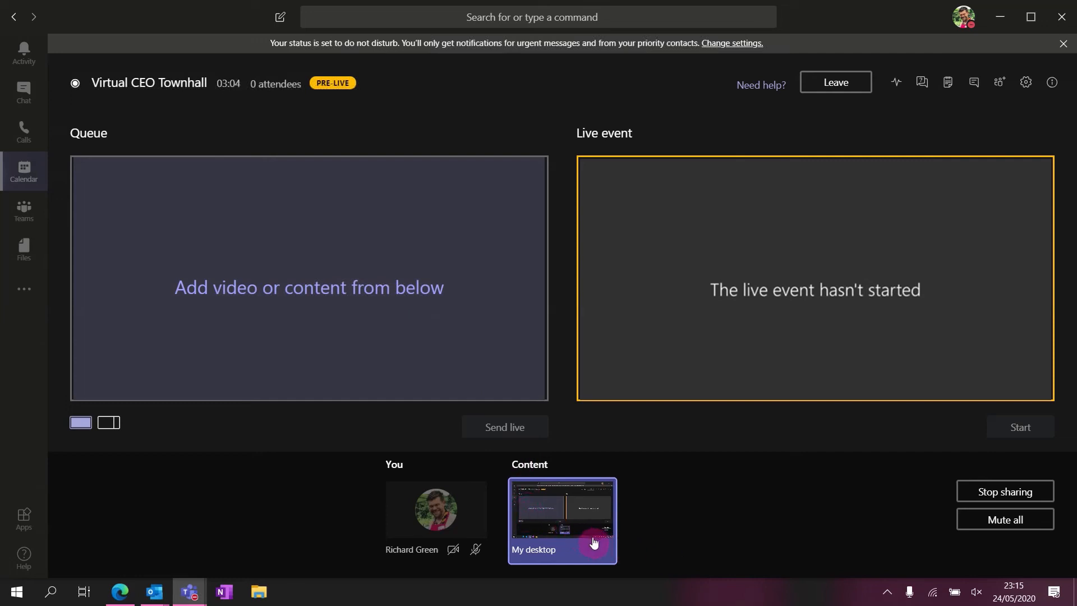
click(552, 555)
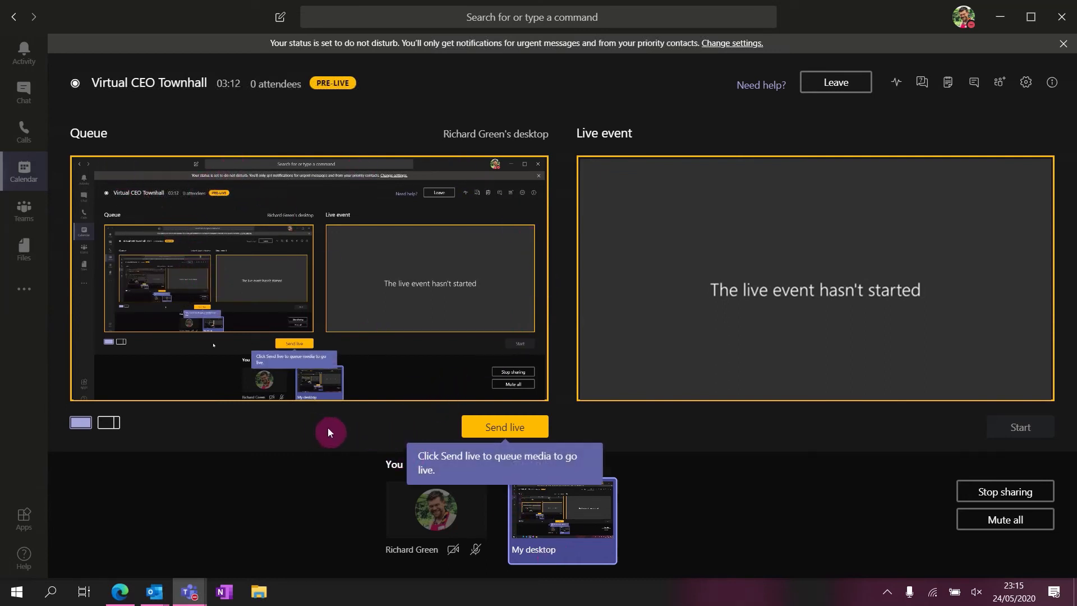
- Send the queued desktop content to the live event feed and stop sharing the desktop
click(435, 429)
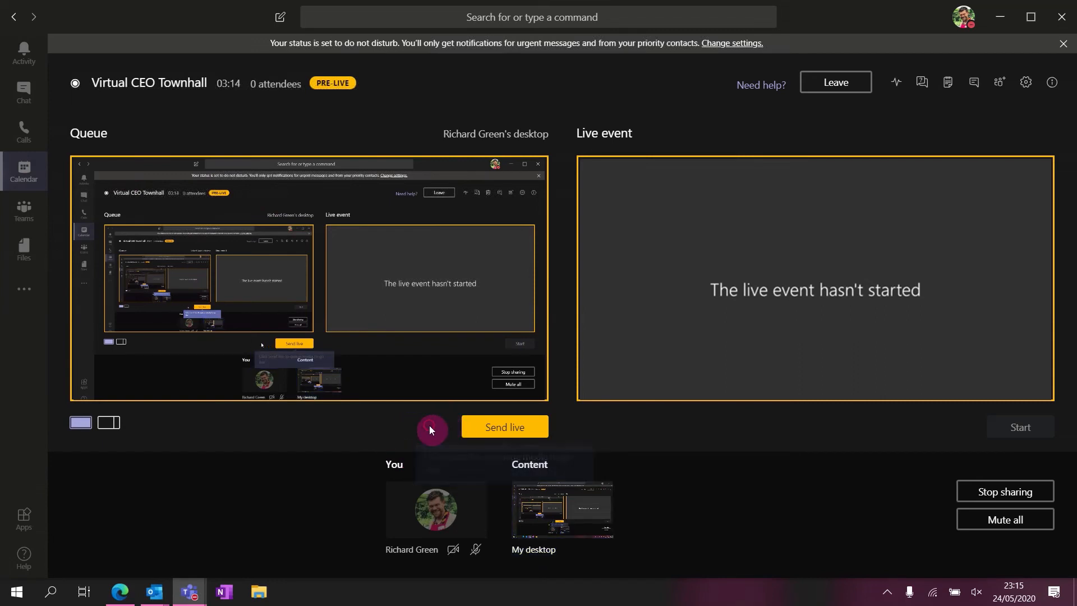
click(491, 431)
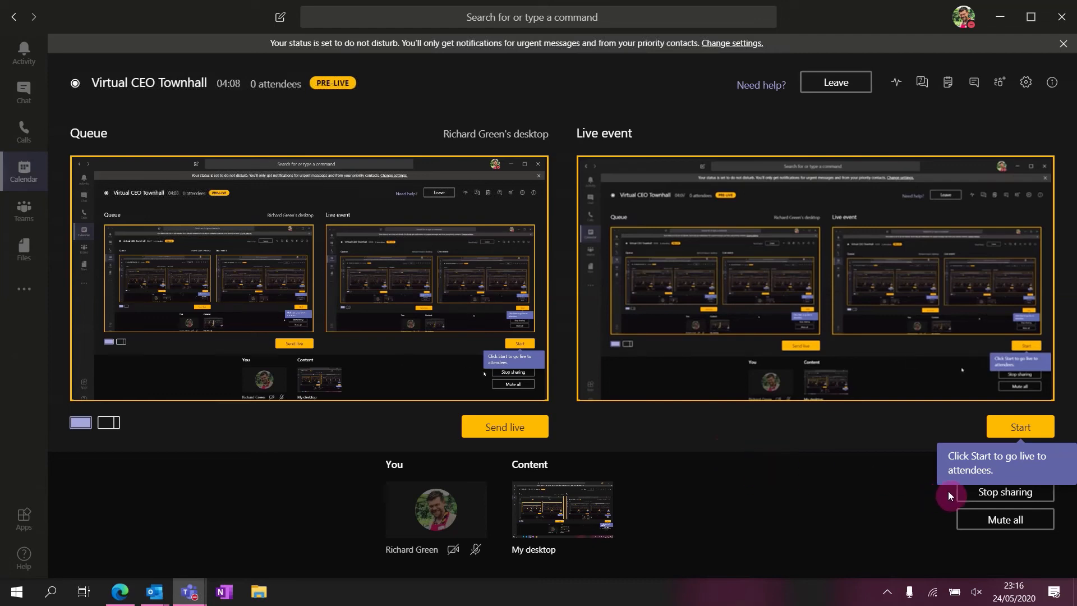
click(981, 494)
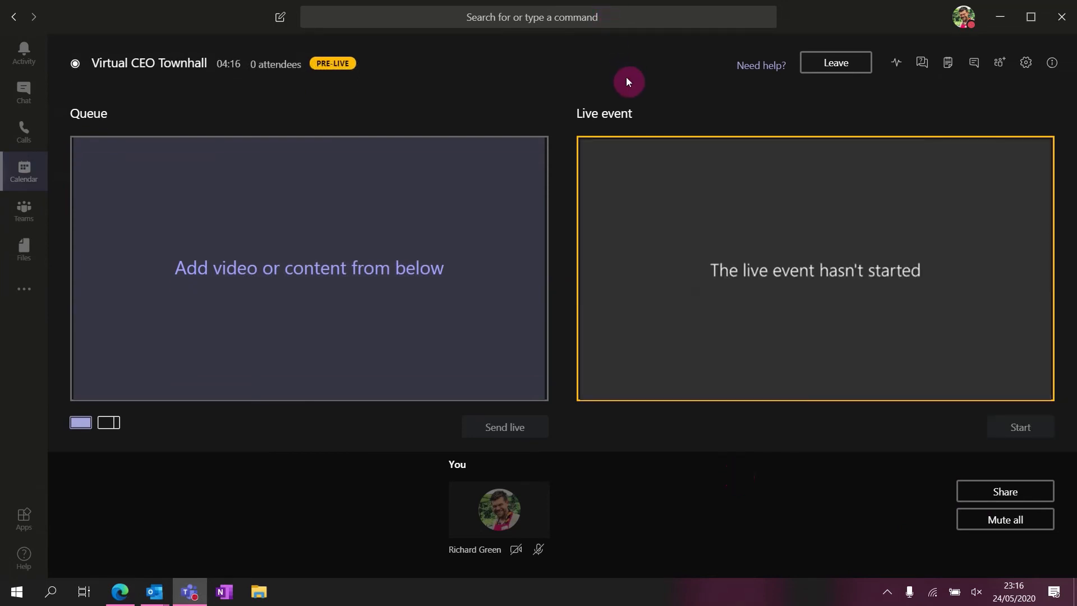
- Review the event's health and performance metrics and its new Q&A questions, and leave the Virtual CEO Townhall
click(898, 67)
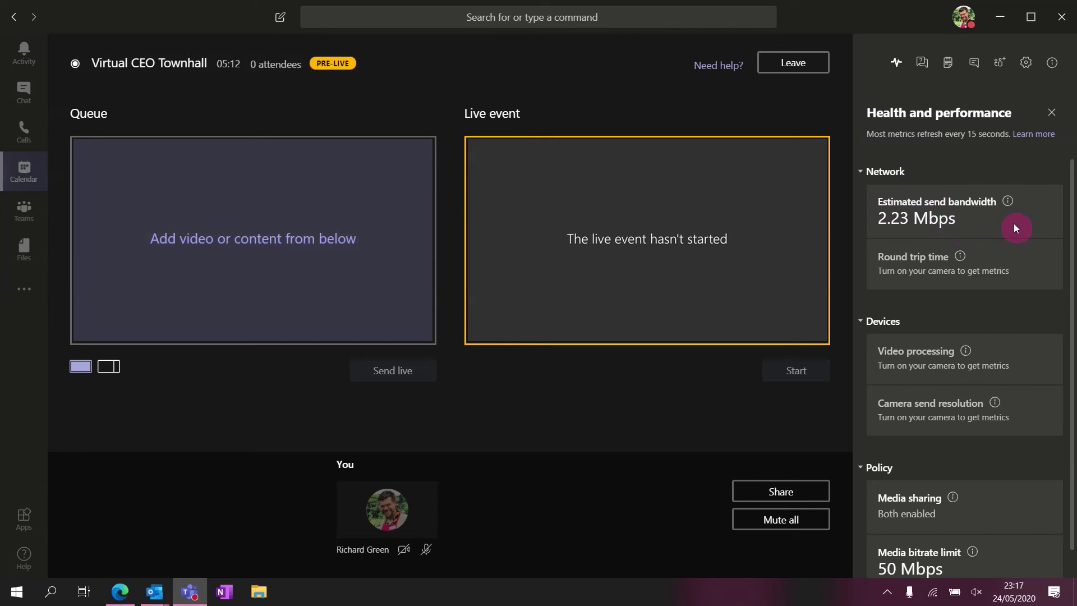
click(923, 64)
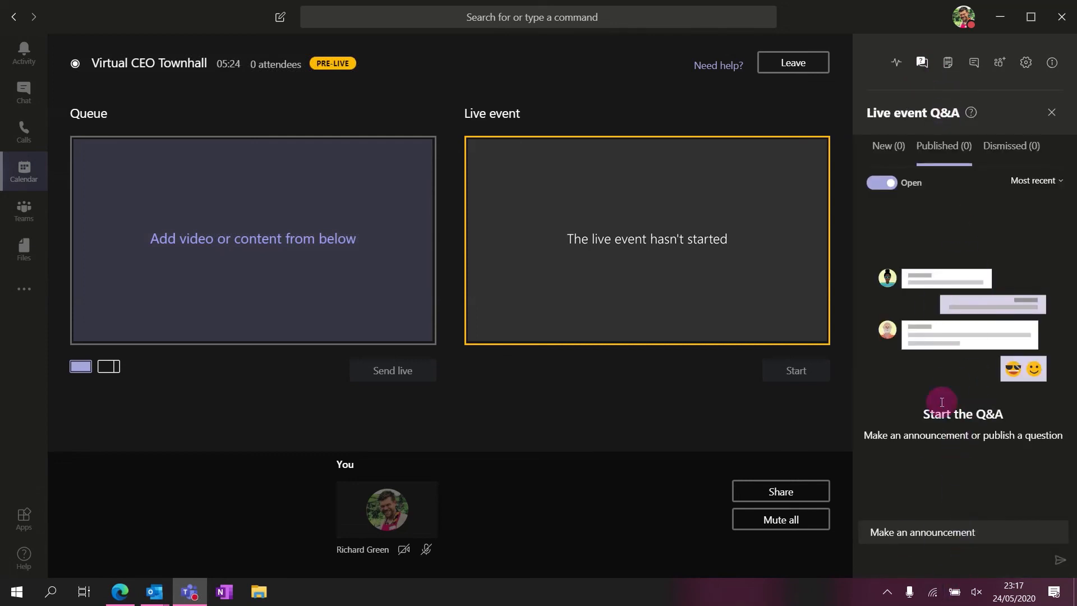
click(886, 147)
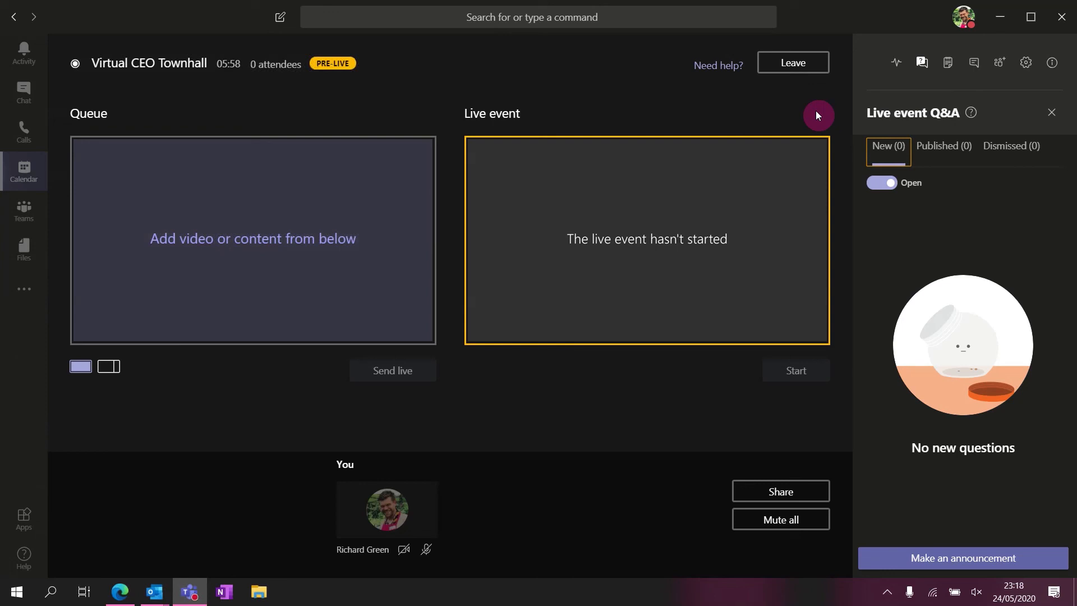
click(809, 65)
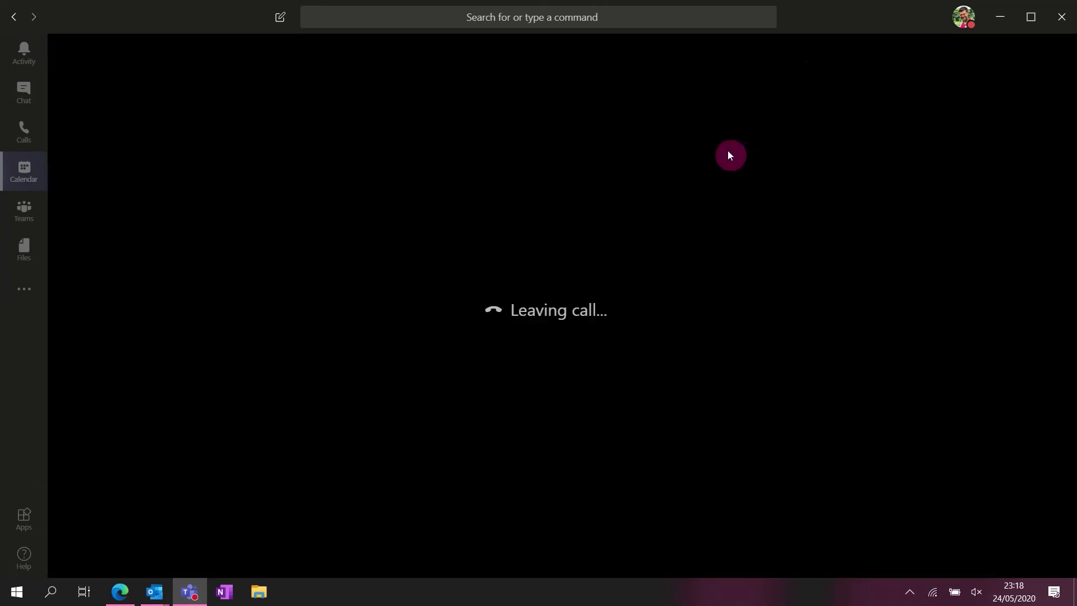